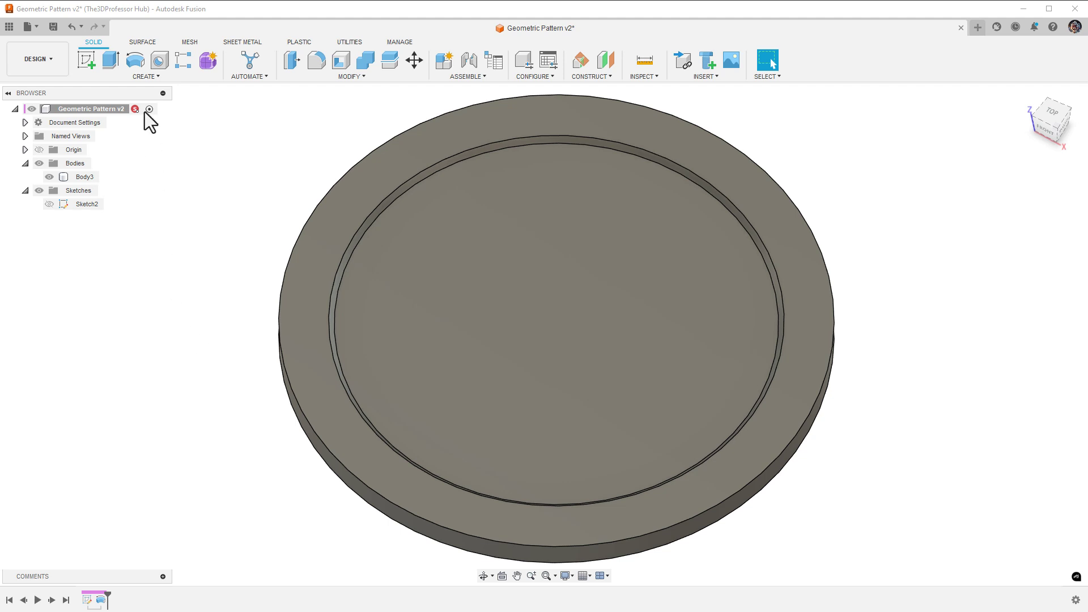
- Launch Geometric Pattern from the CREATE > Pattern menu
click(144, 78)
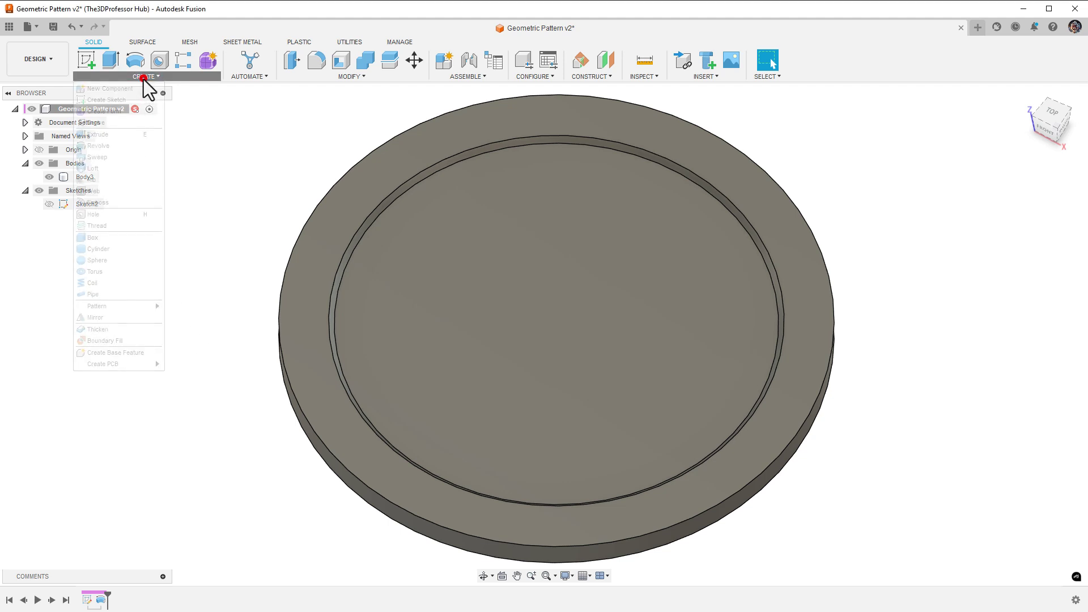
click(137, 307)
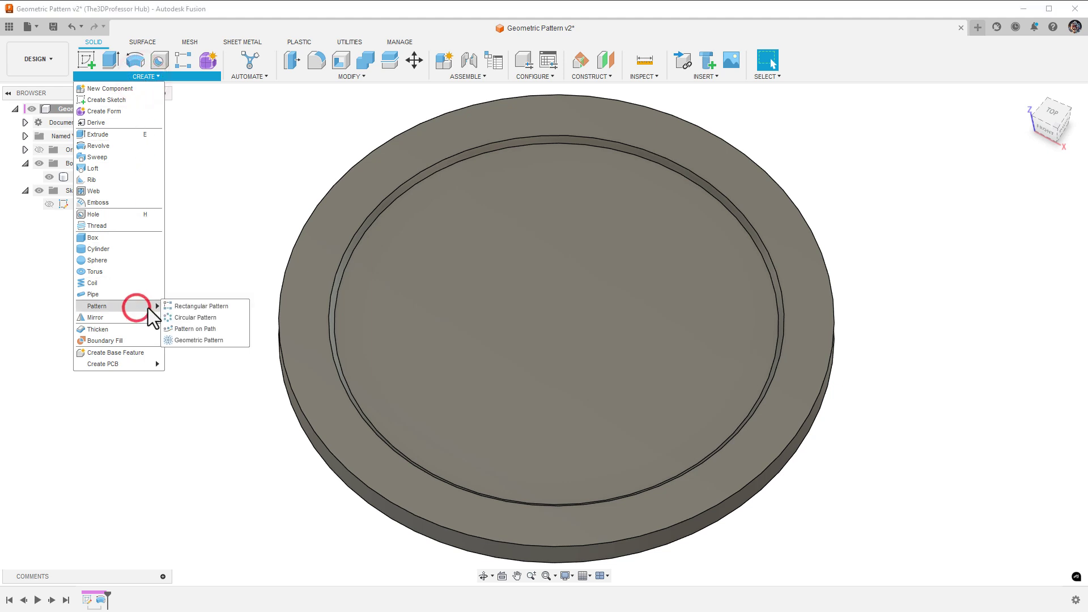
click(182, 341)
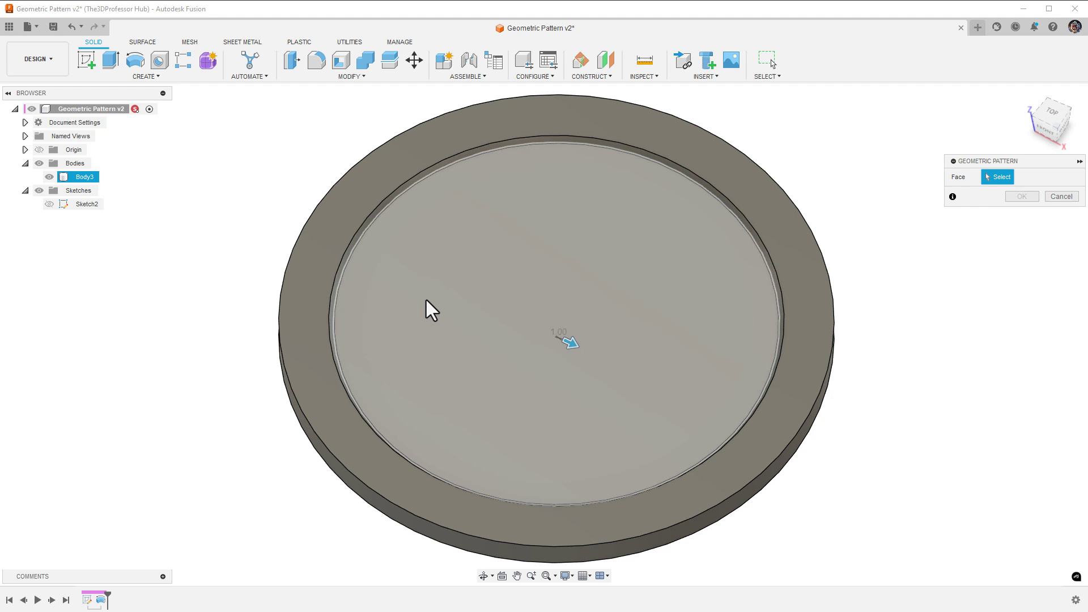
- Pattern 1–8 mm cut holes across the recessed centre face with Spread set to 0.300
click(427, 292)
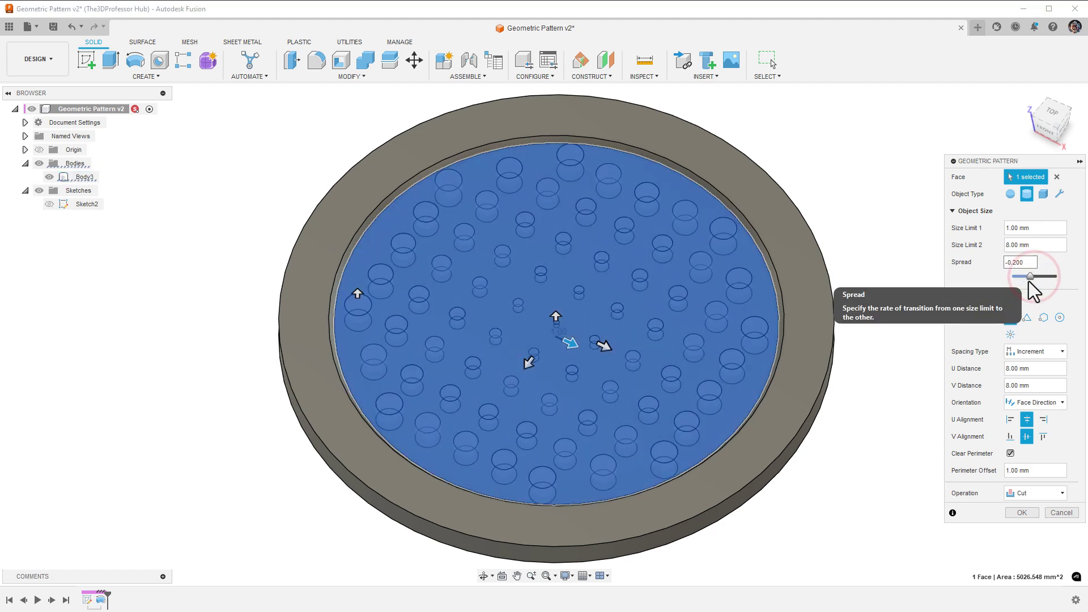
mouse_move(1035, 278)
mouse_down()
mouse_move(1032, 291)
mouse_move(1039, 280)
mouse_up()
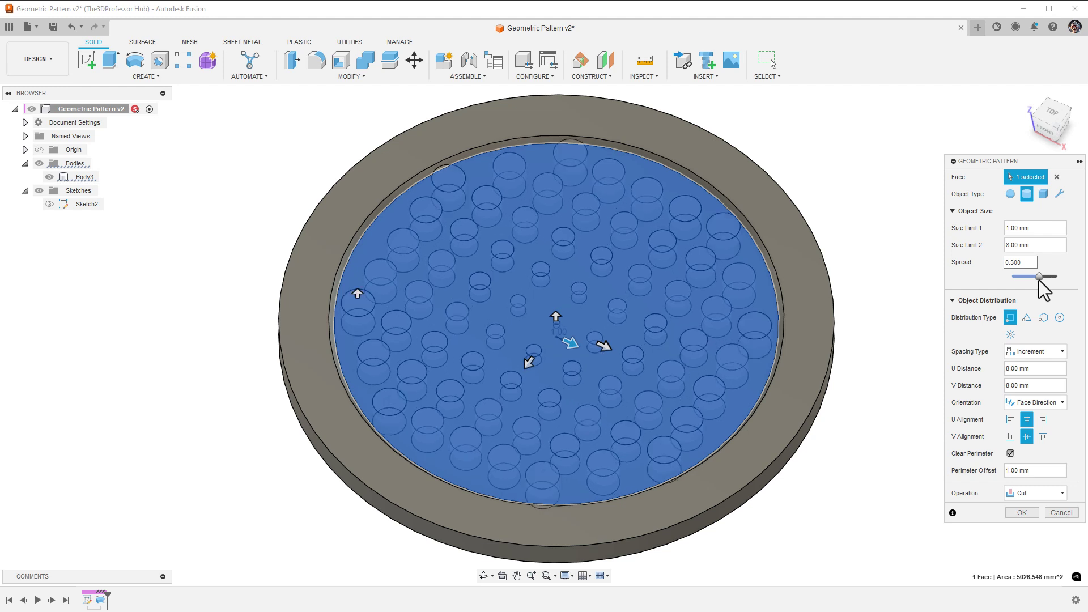
- Set both hole size limits to 2 mm and Spread to 0
click(1037, 228)
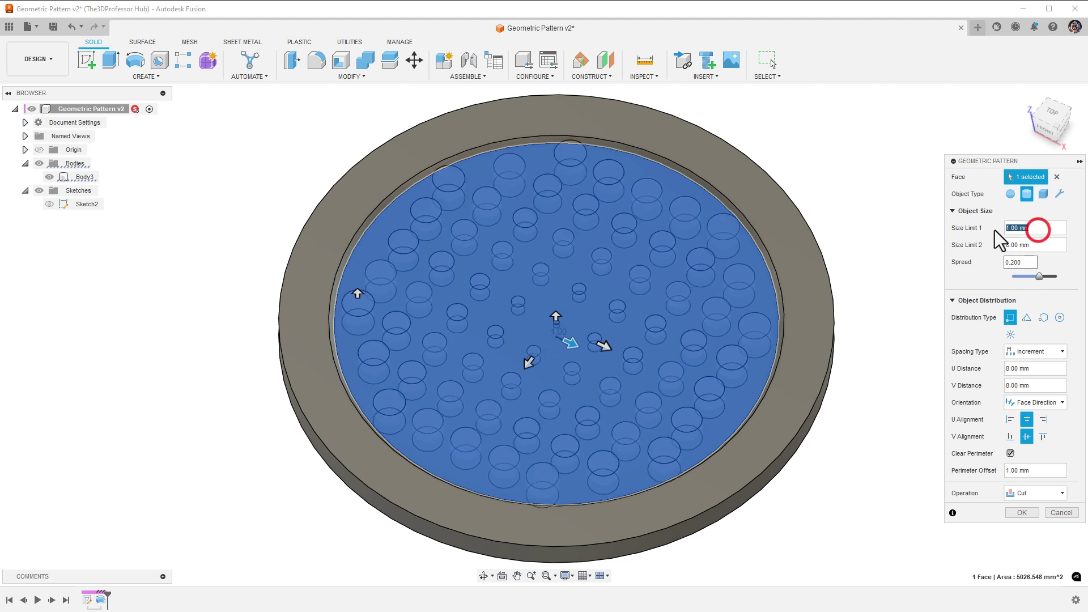
text(2)
key(Tab)
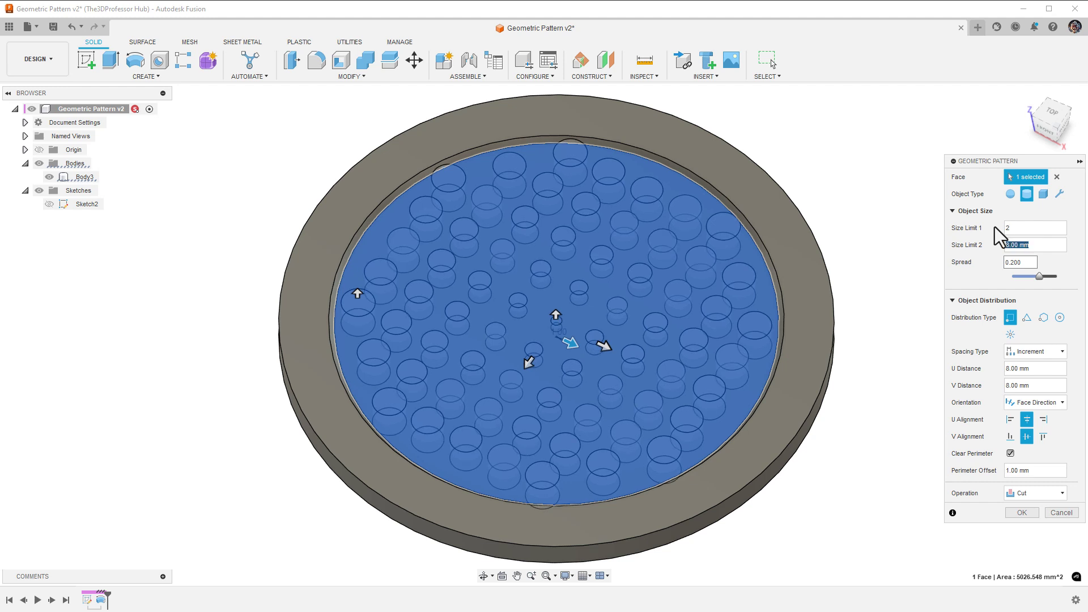
key(Tab)
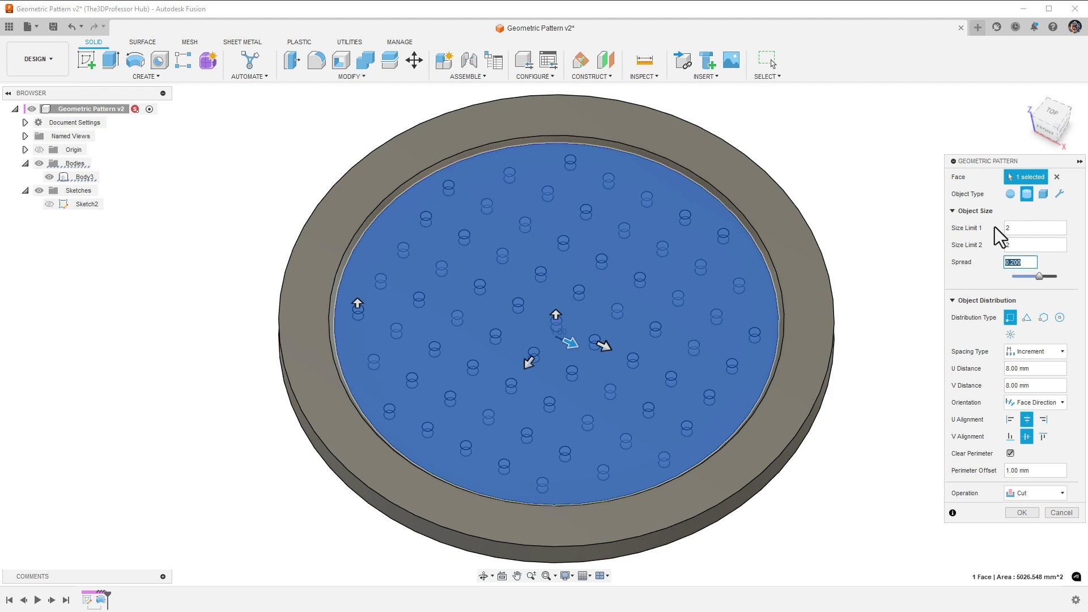
text(0)
key(Tab)
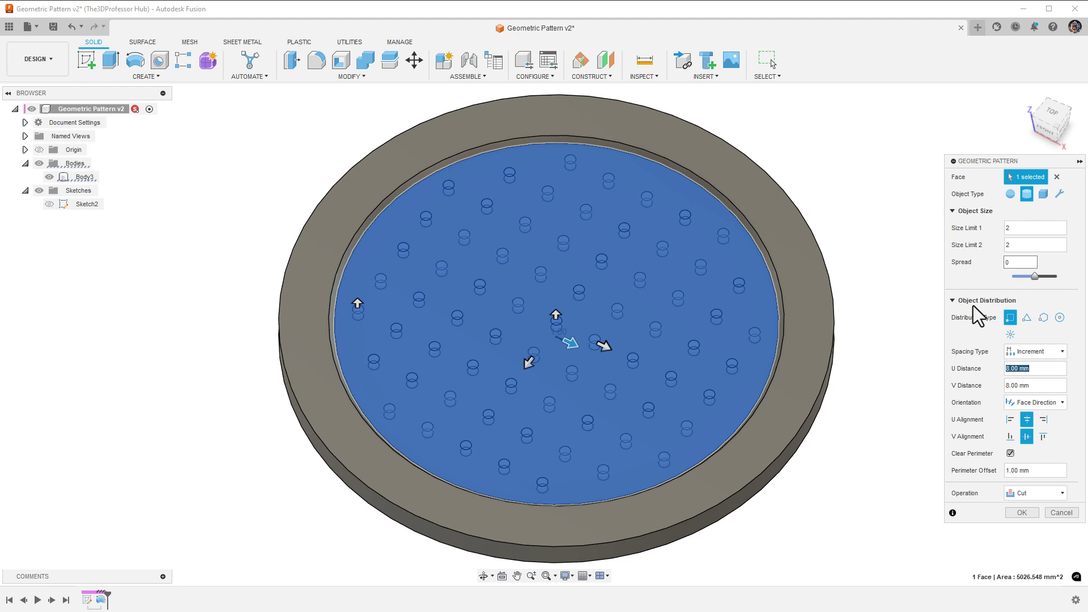
- Preview Hexagonal and Radial distributions, then keep the Rectangular grid
click(1026, 316)
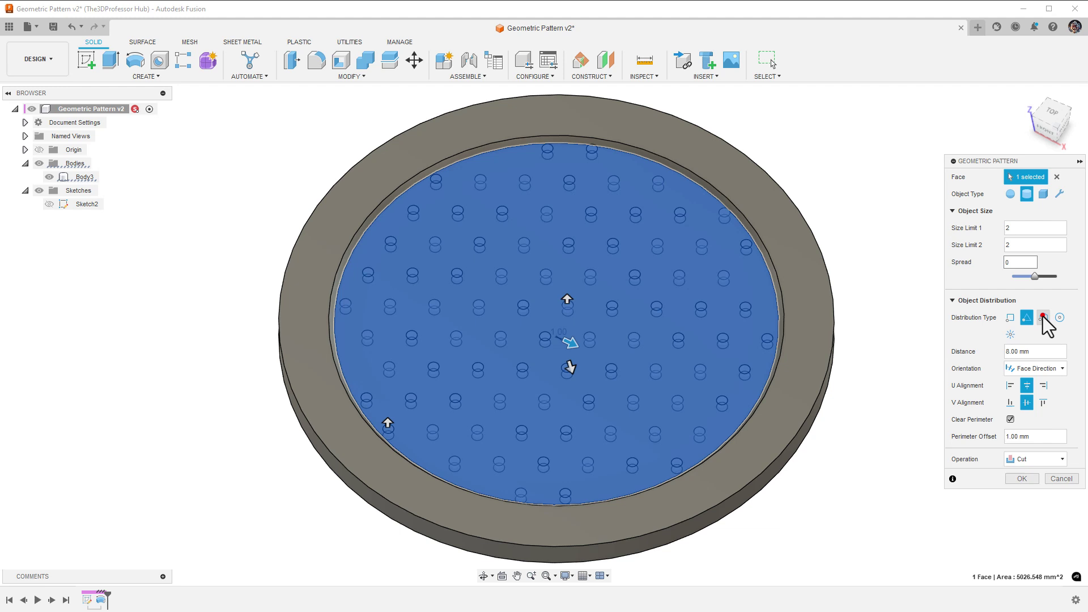
click(1058, 317)
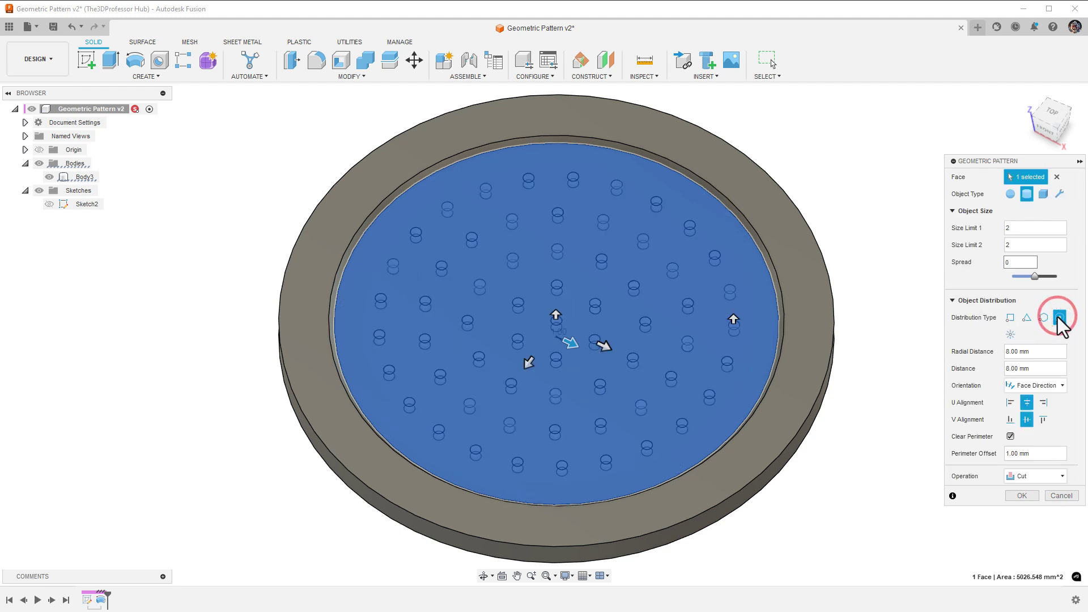
click(1010, 317)
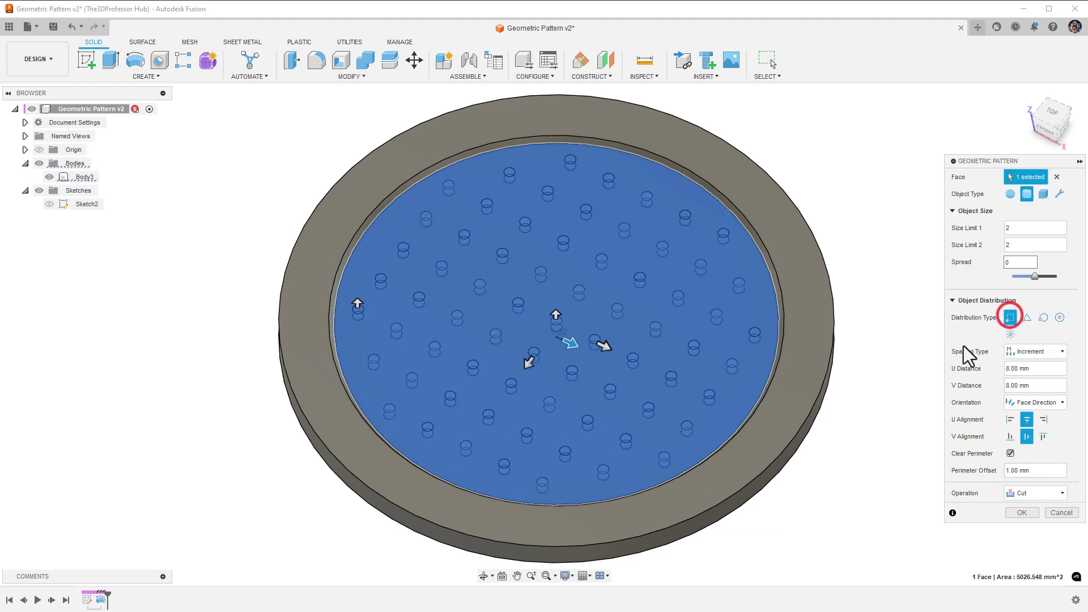
- Set U Distance and V Distance to 4 mm
click(1017, 369)
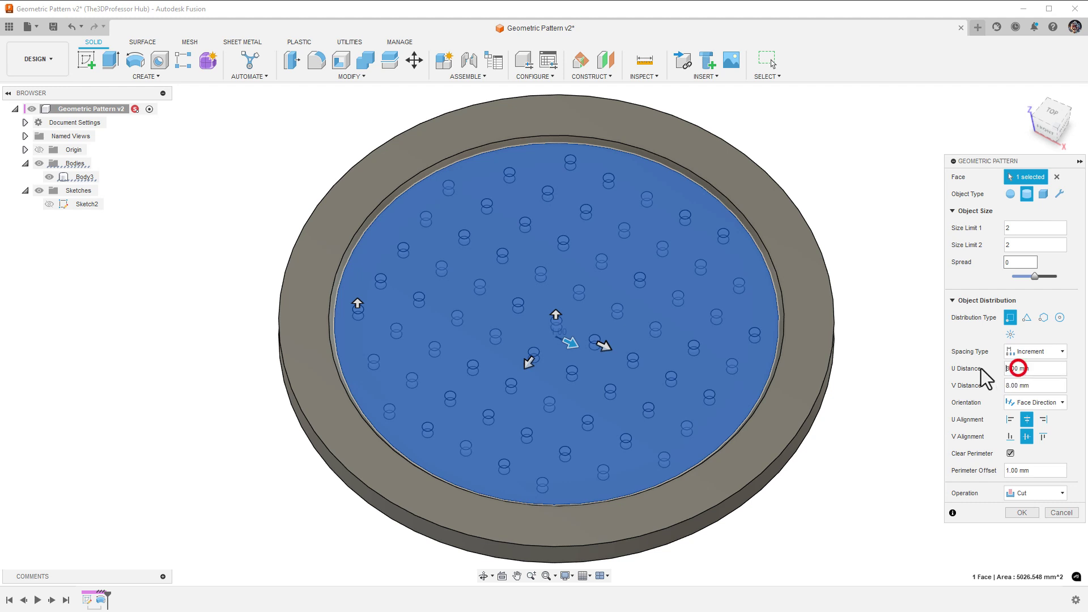
key(Delete)
key(Delete)
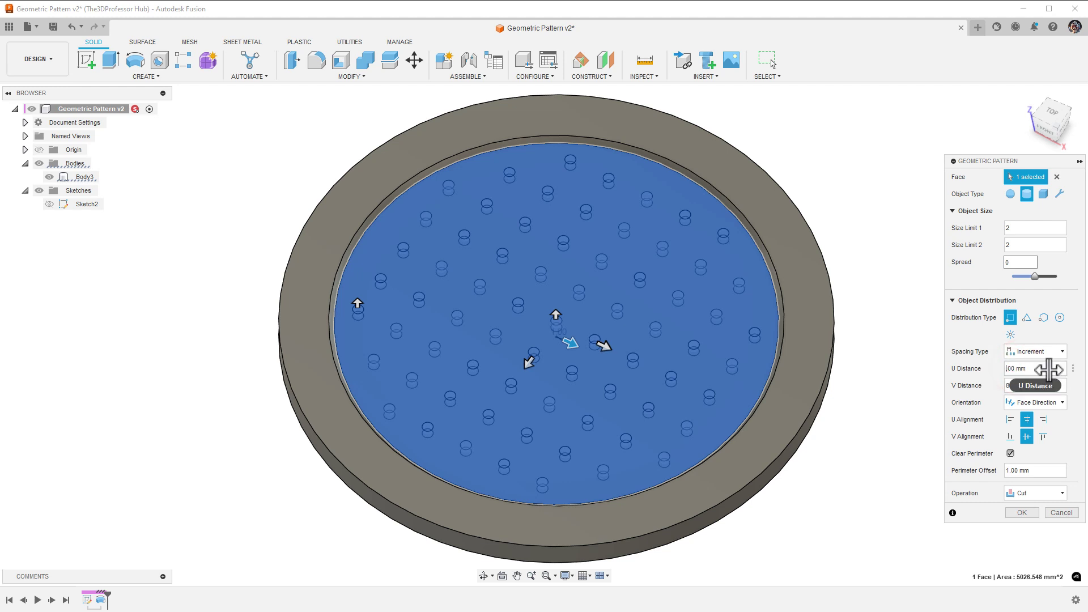
text(4.)
key(Tab)
text(4)
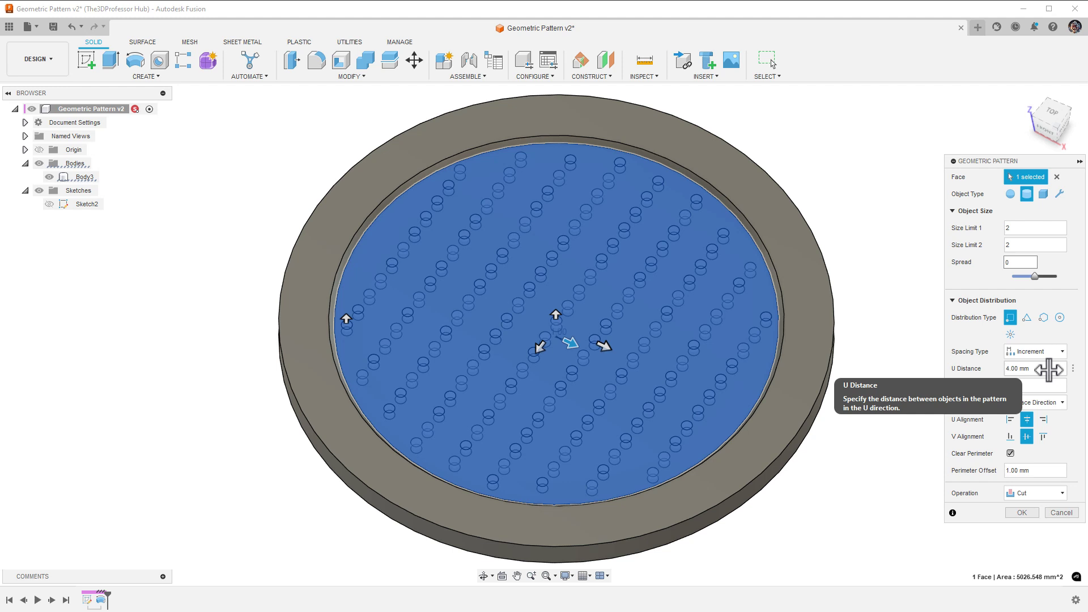
key(Tab)
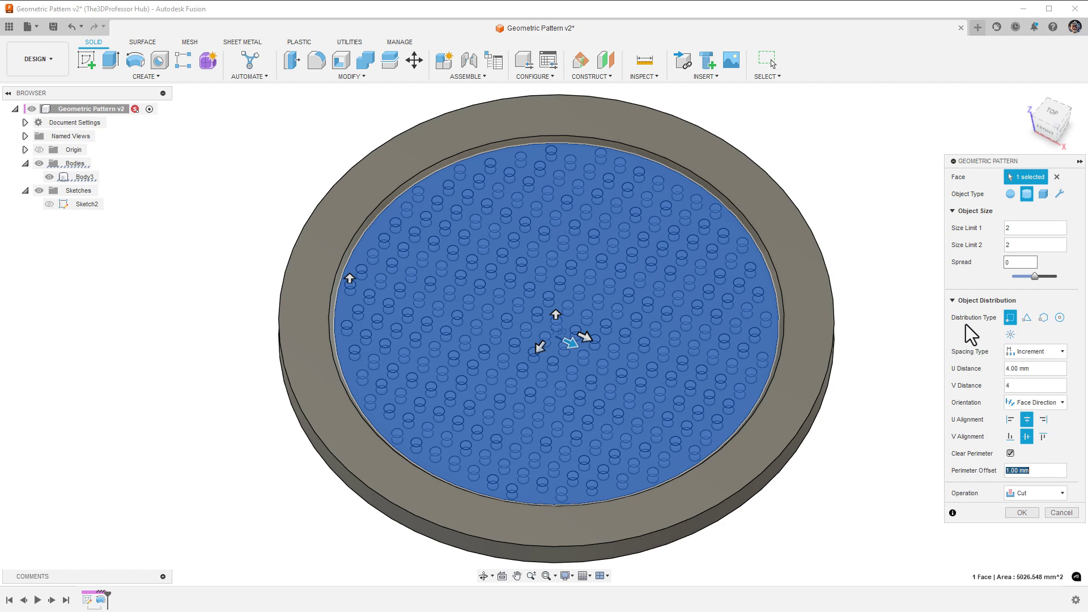
- Confirm the Geometric Pattern to cut the uniform 2 mm holes
click(1021, 512)
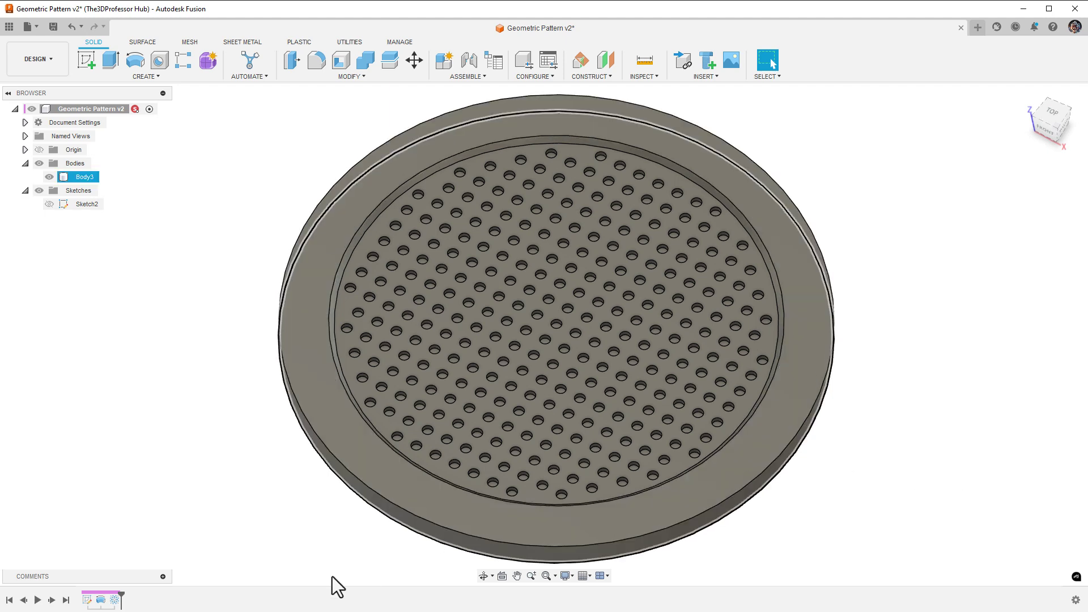
- In Sketch2, draw a new line and make it parallel to the top sketch line
double_click(87, 600)
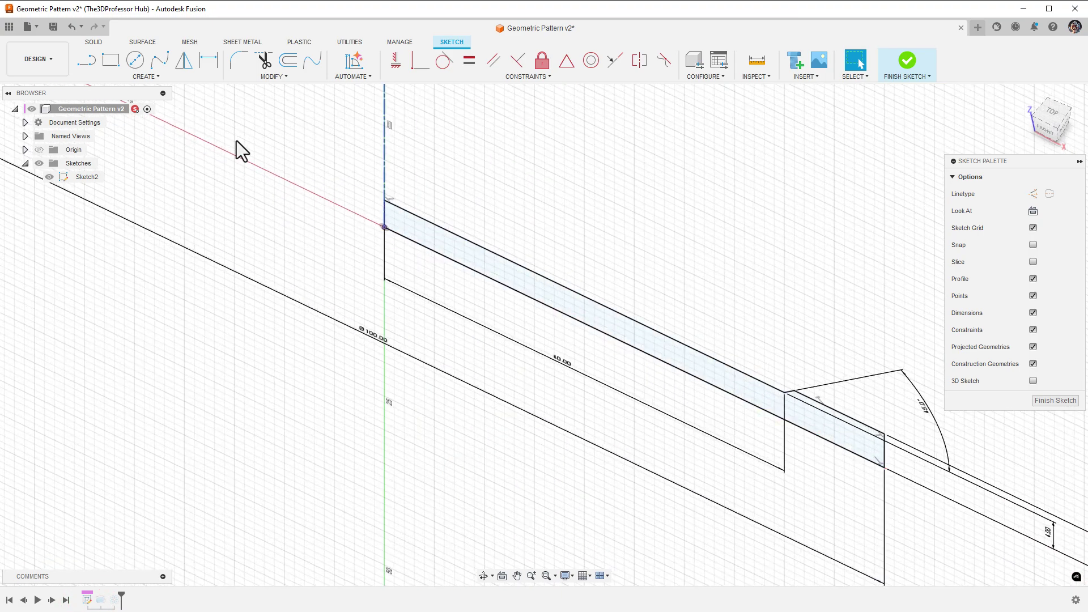
click(87, 61)
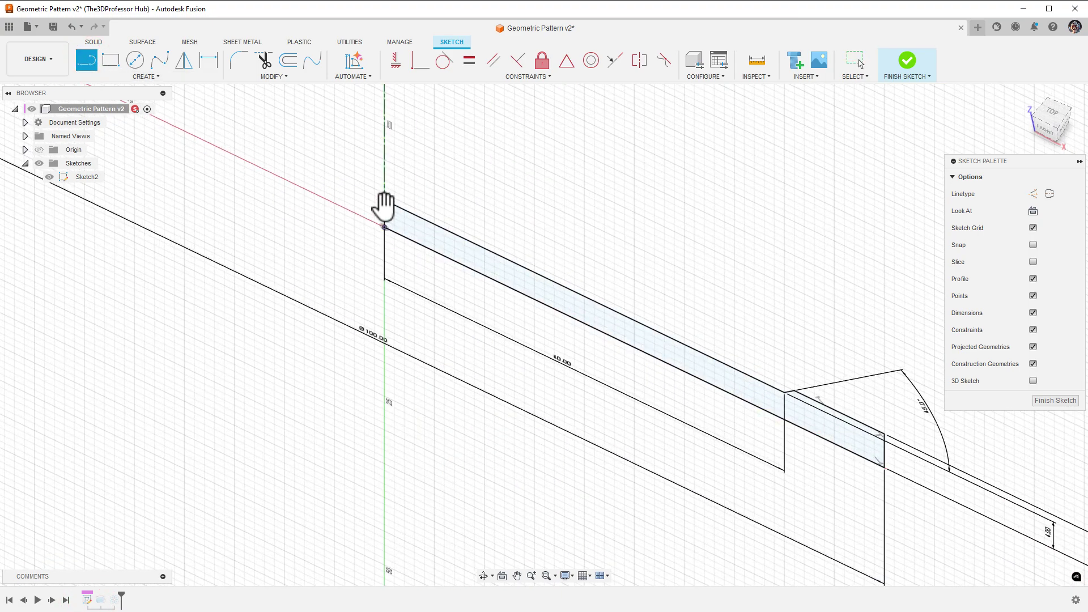
click(384, 227)
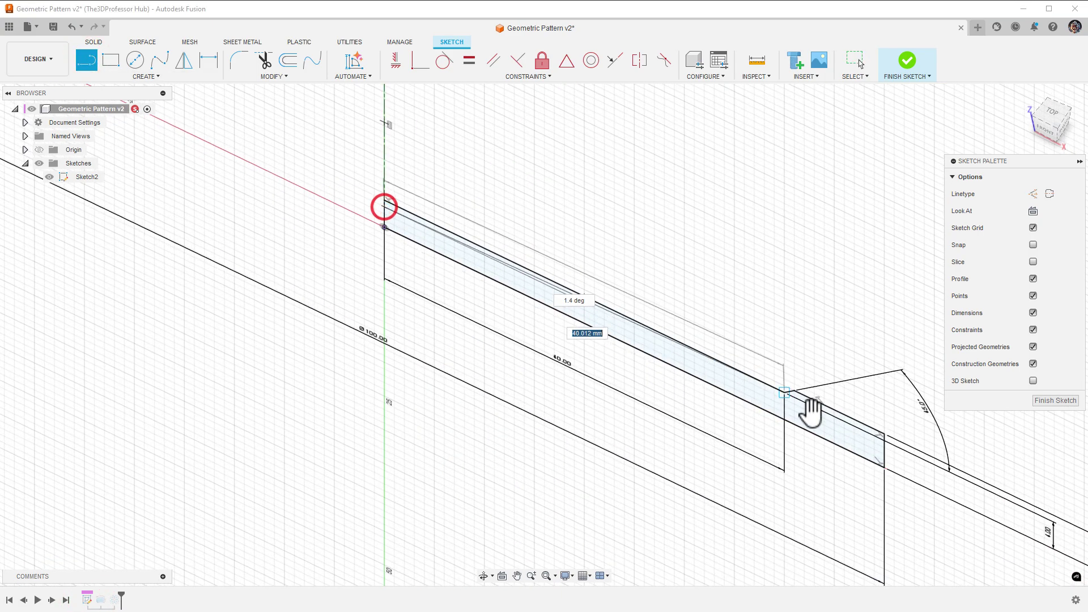
scroll(884, 445, up, 3)
click(881, 446)
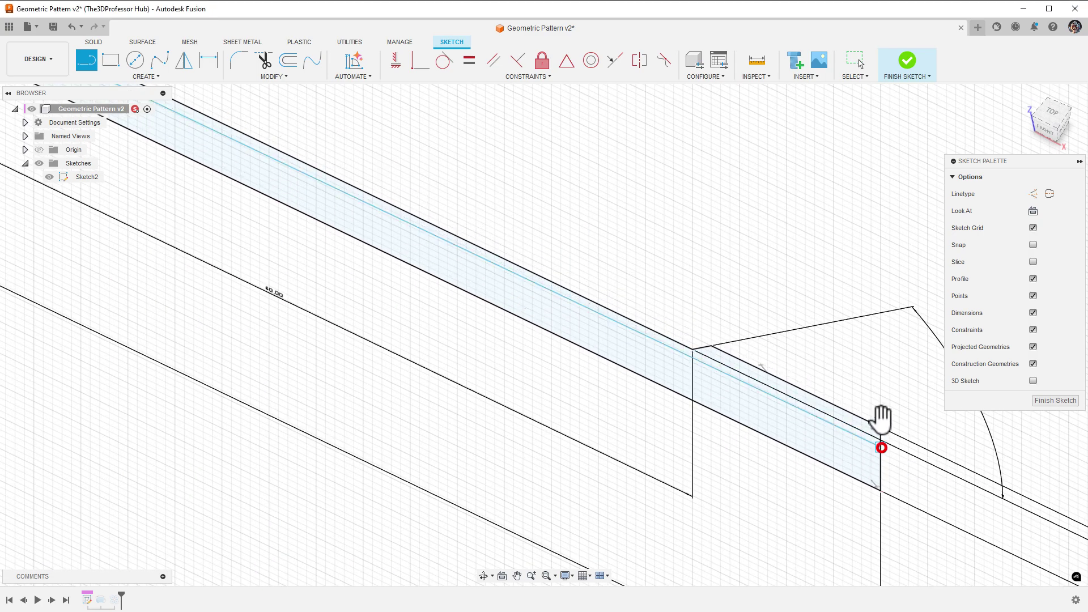
click(493, 61)
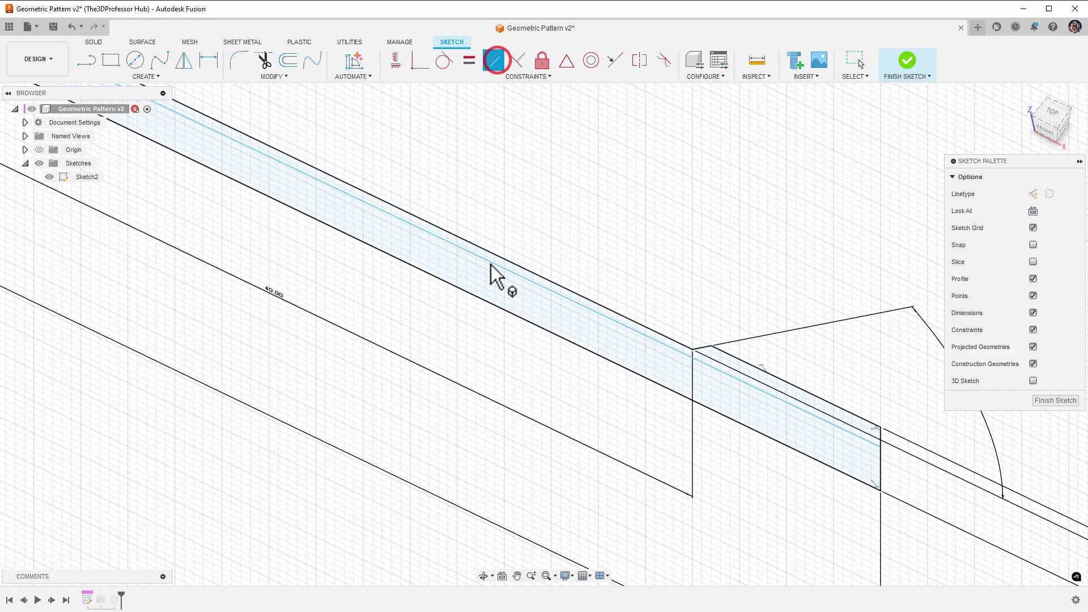
click(490, 256)
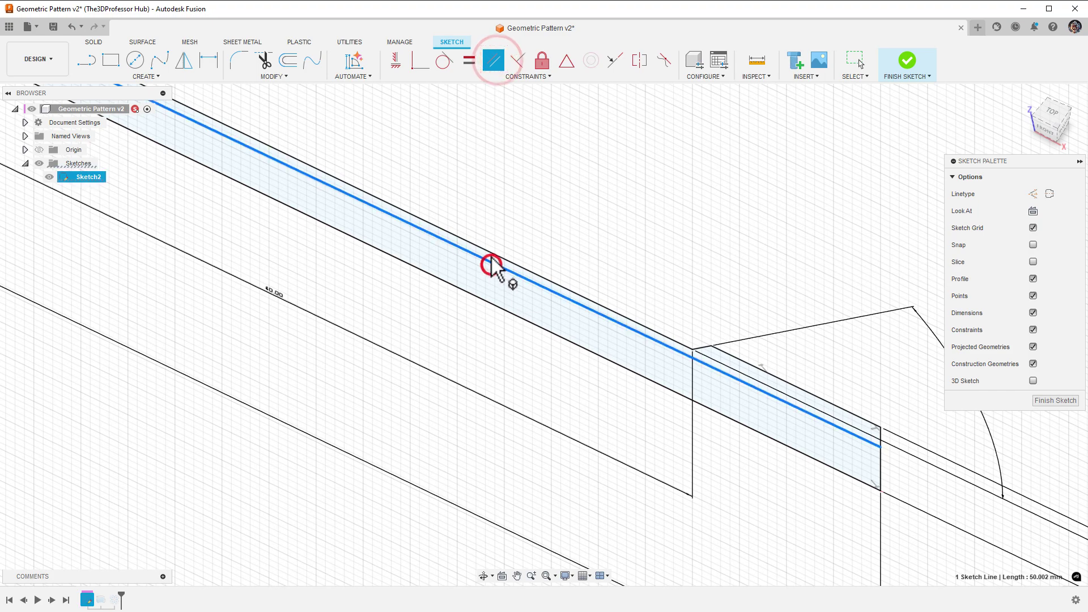
- Dimension the new line 1 mm from the top line and finish the sketch
click(208, 60)
click(277, 159)
click(281, 154)
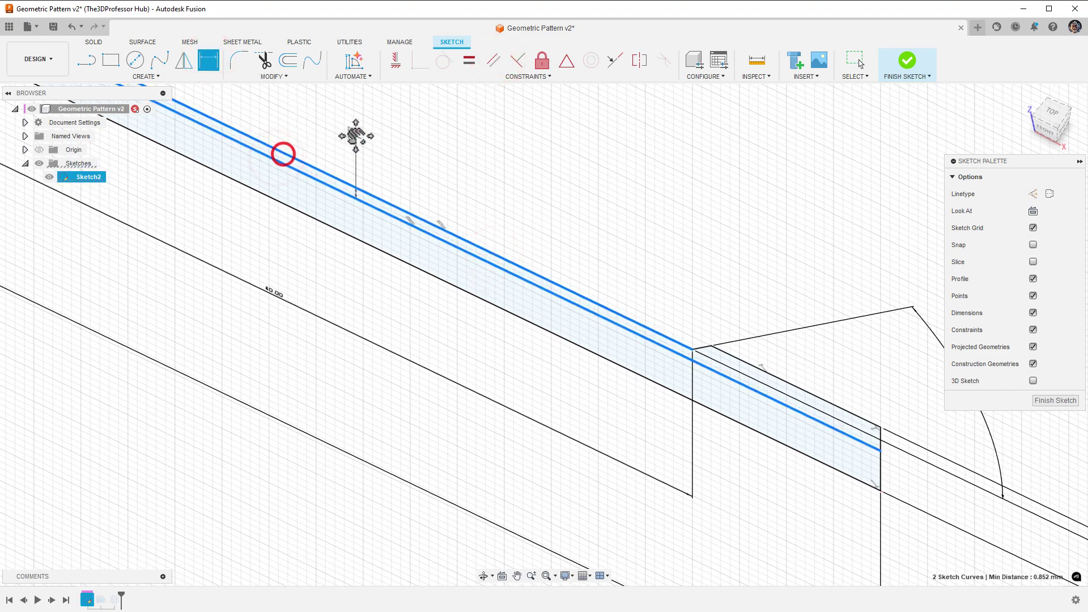
click(361, 130)
text(1)
key(Return)
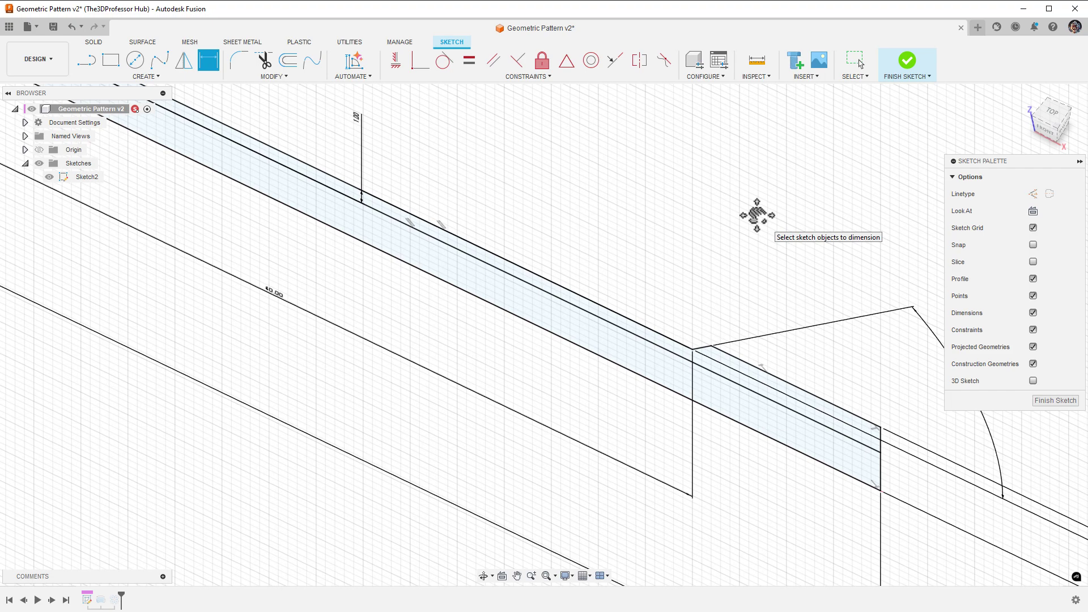
click(1055, 401)
- Edit Revolve3 to use a single Sketch2 profile, creating Body3 with a 360° revolve
scroll(937, 375, down, 5)
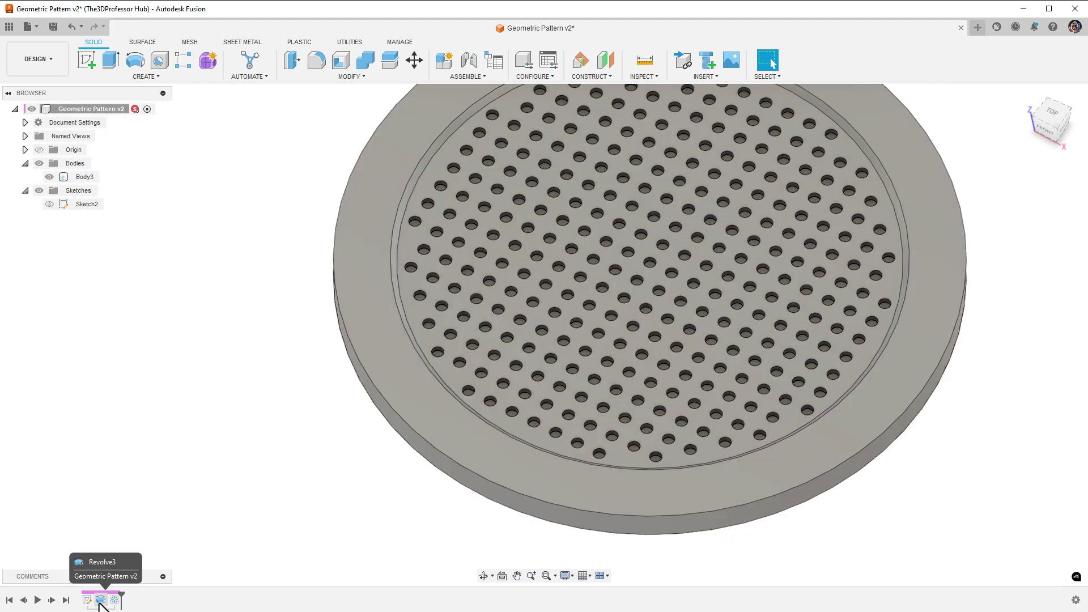
double_click(100, 600)
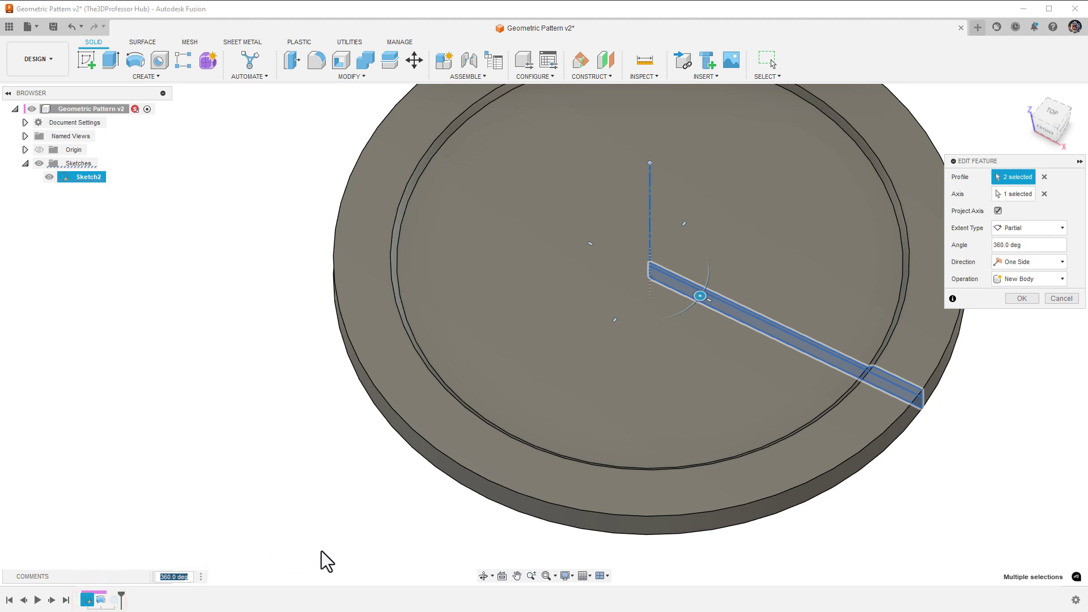
key(F6)
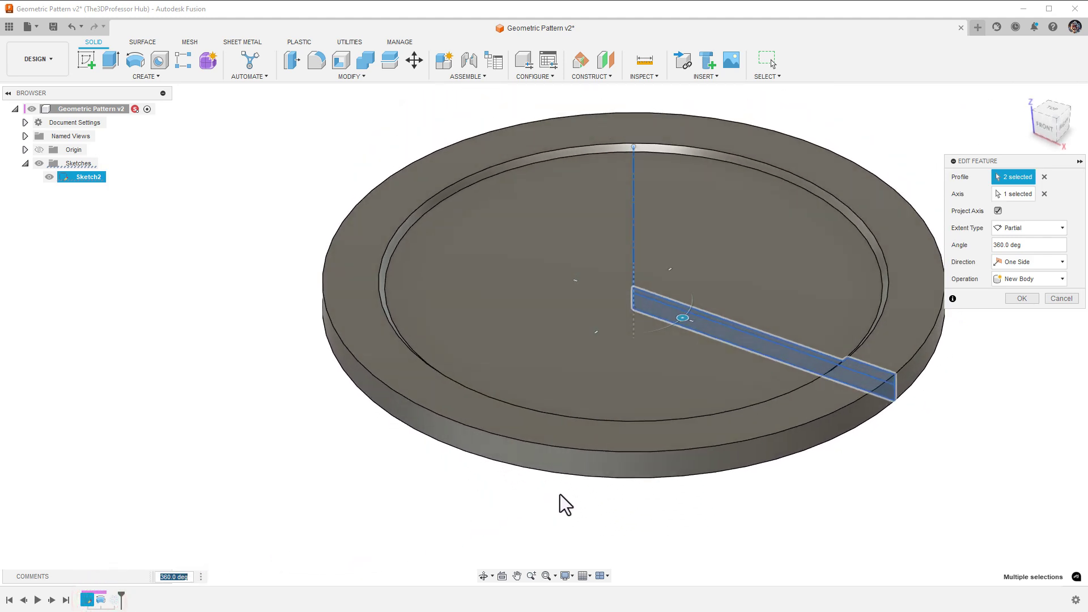
click(801, 362)
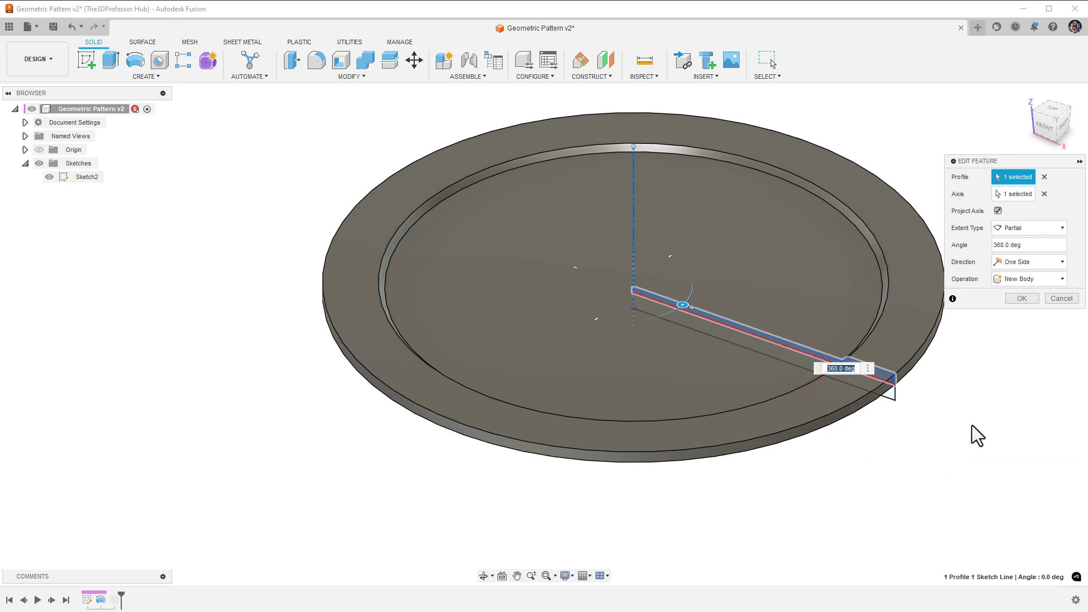
click(1015, 297)
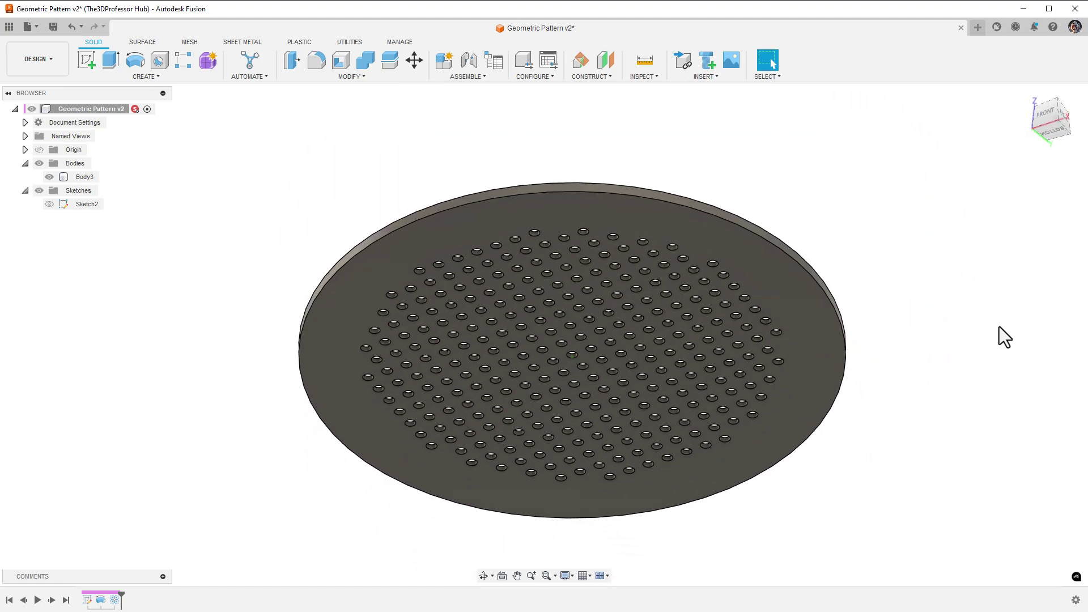
key(F6)
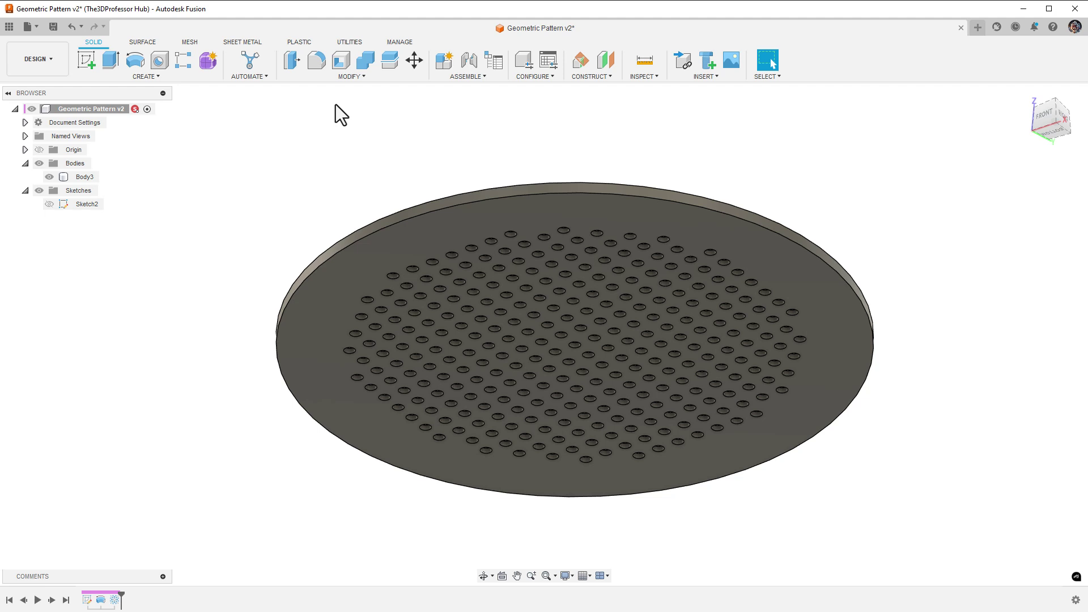
- Press Pull the disc's flat face outward by 3 mm
click(292, 60)
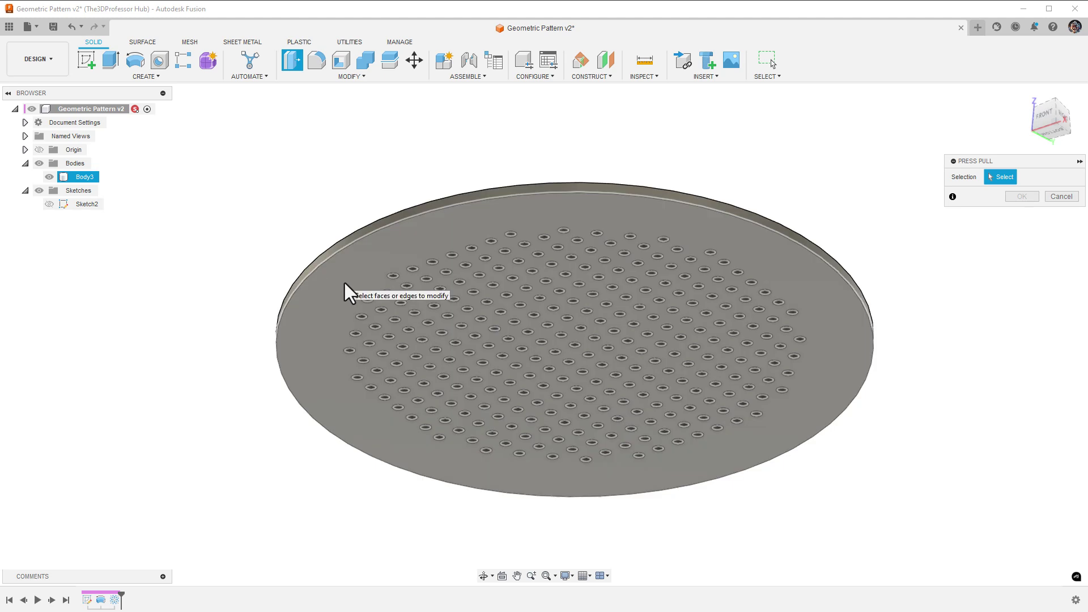
click(344, 281)
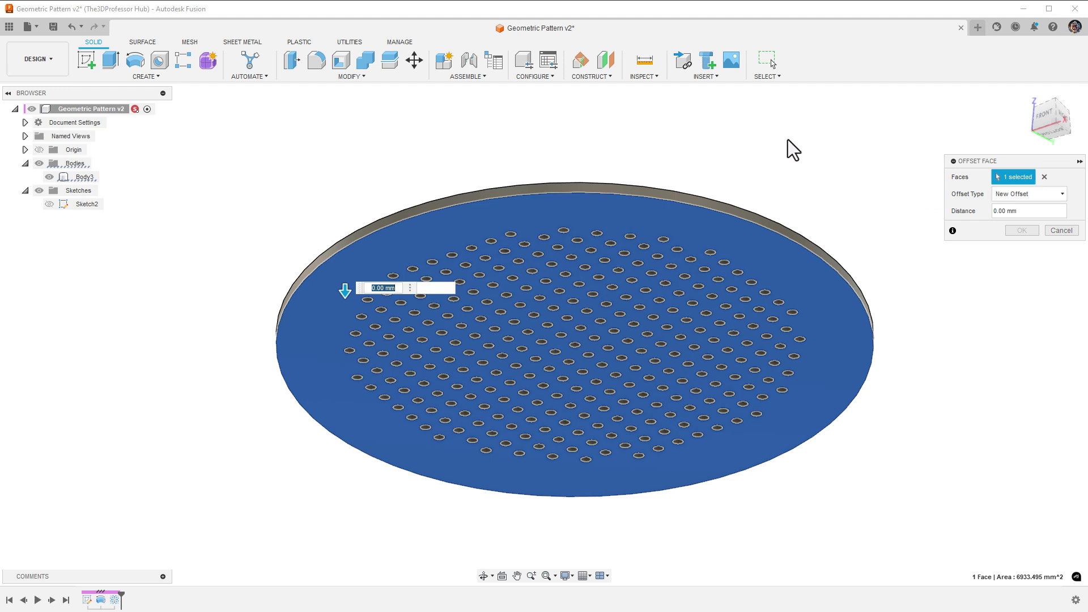
text(3)
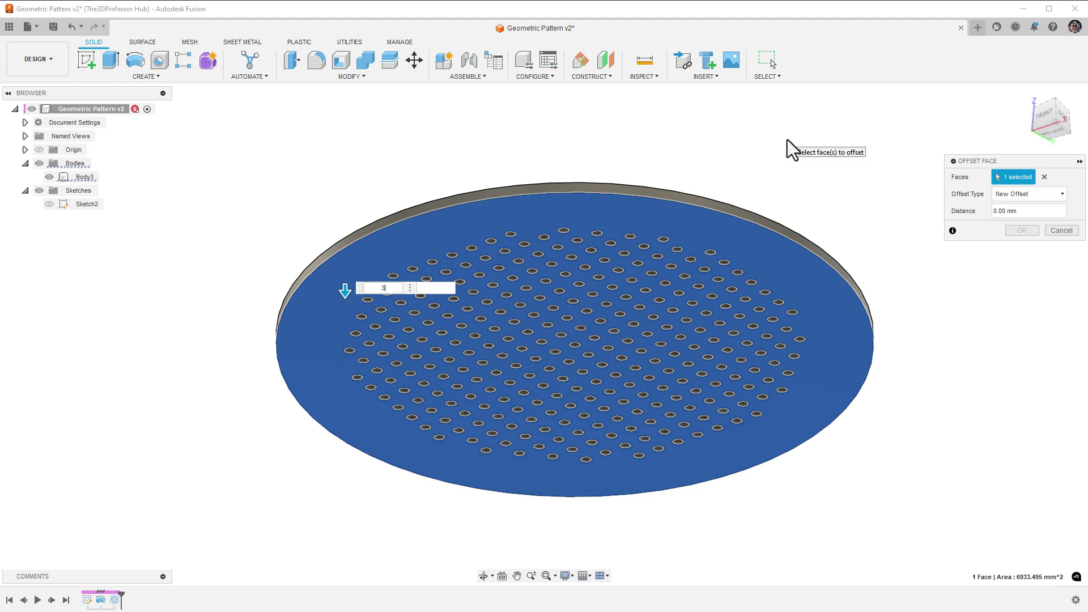
key(Return)
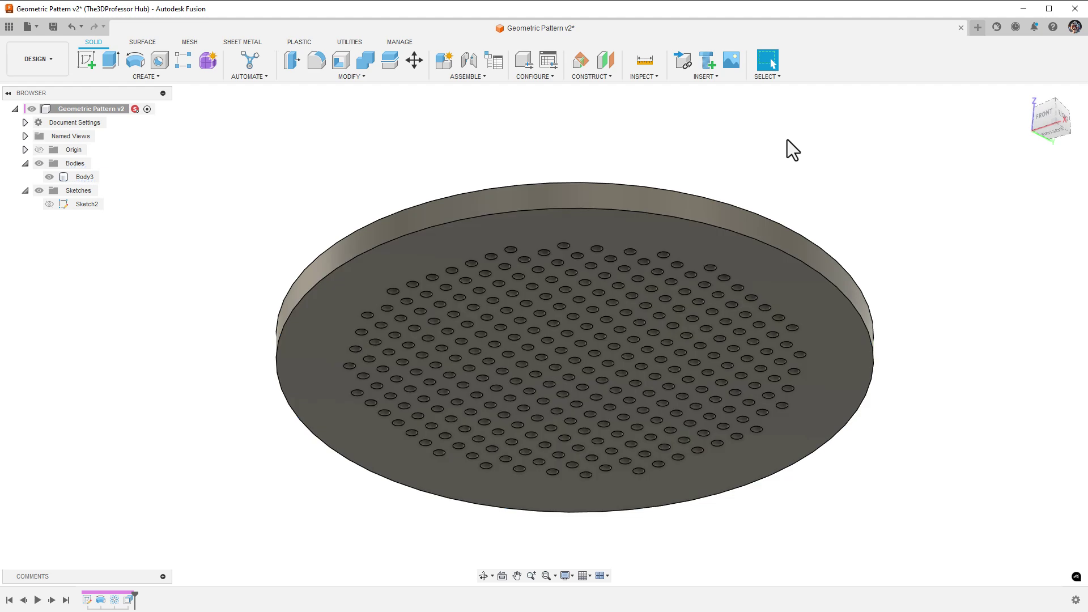
key(shift+F5)
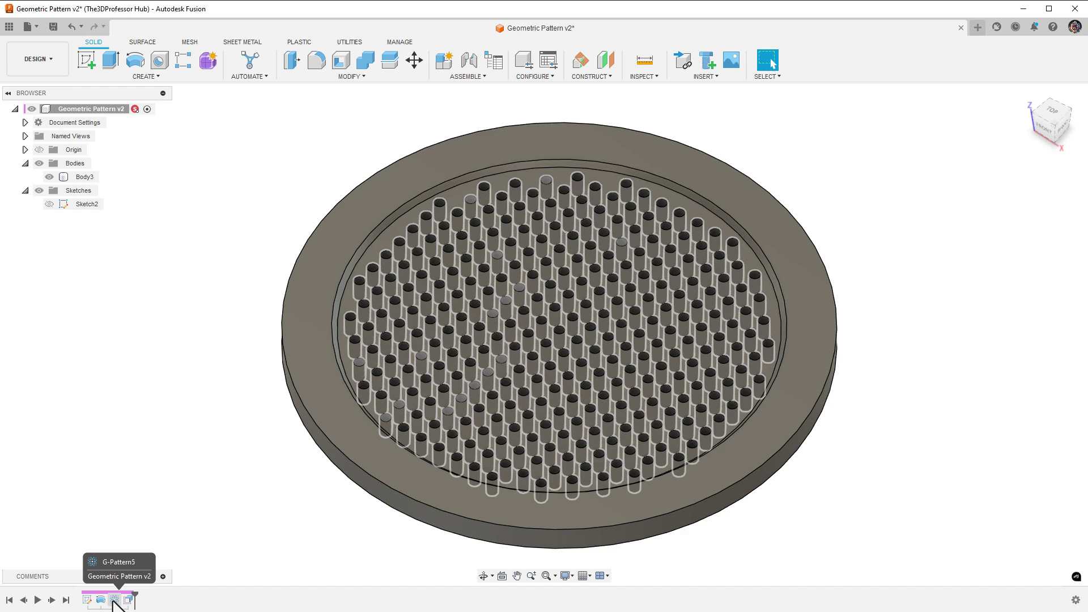
- Edit G-Pattern5 to a Circular distribution of 2 mm holes in concentric rings at 4 mm spacing
double_click(114, 599)
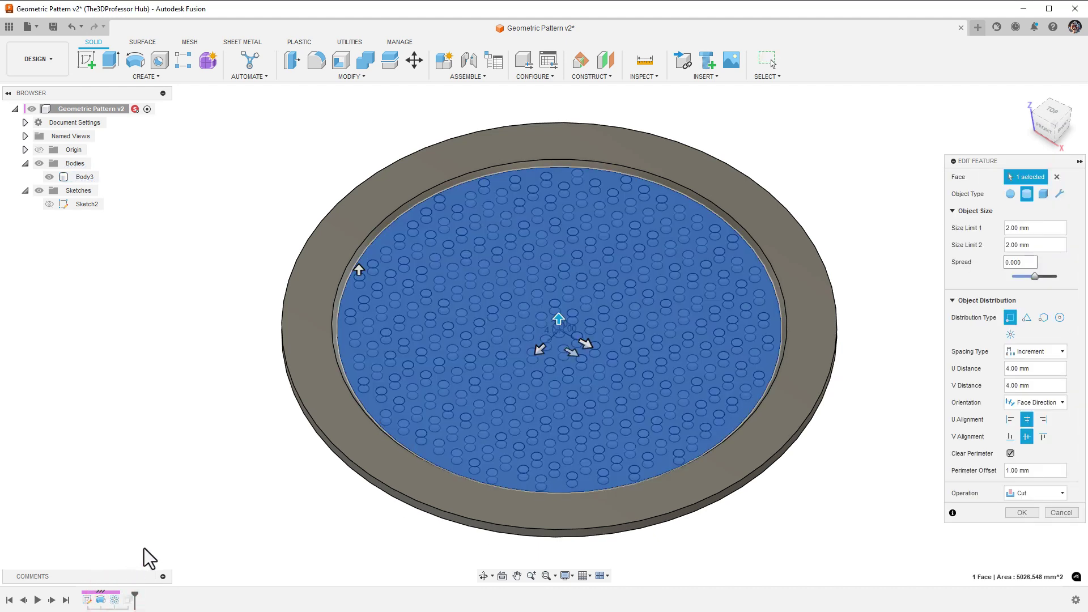
click(1060, 318)
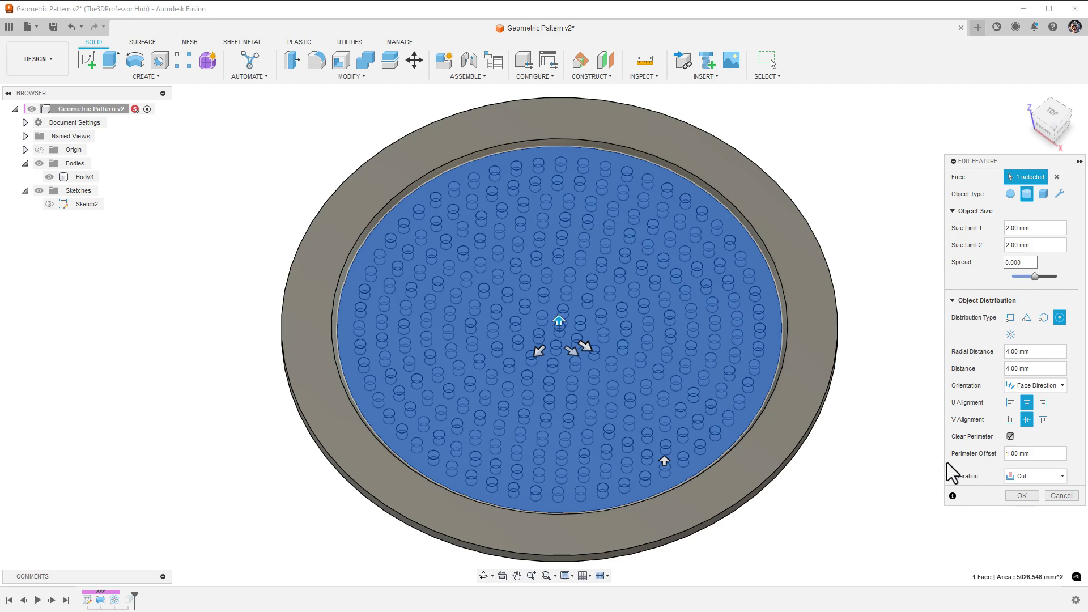
click(1020, 496)
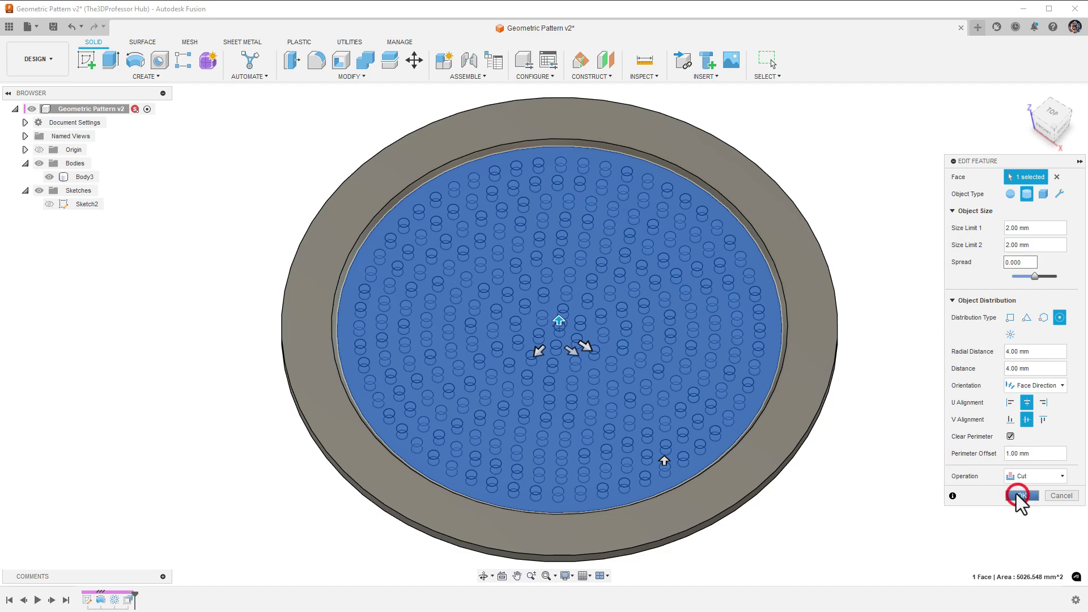